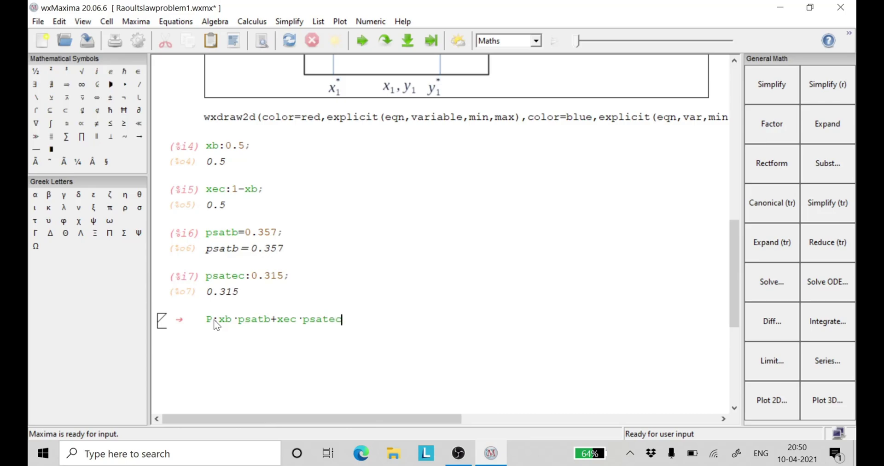
# Evaluate P, then turn psatb= into the assignment psatb: 0.357 and evaluate it
pyautogui.hotkey('shift', 'Return')
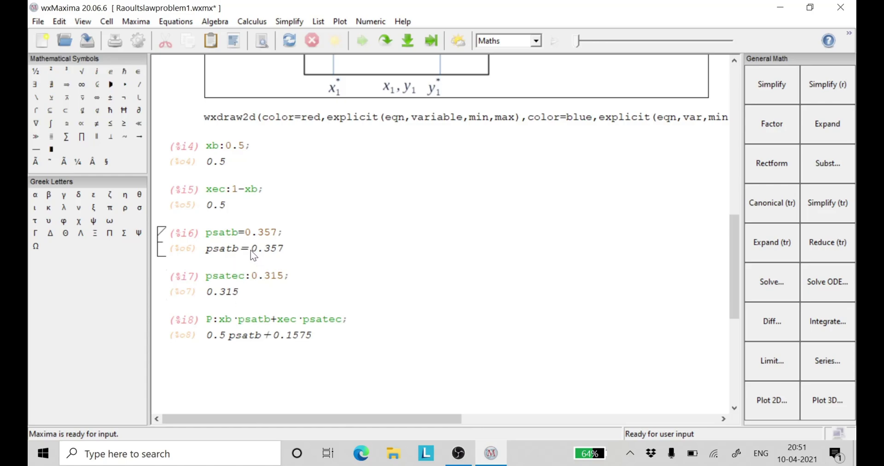
pyautogui.click(247, 234)
pyautogui.press('BackSpace')
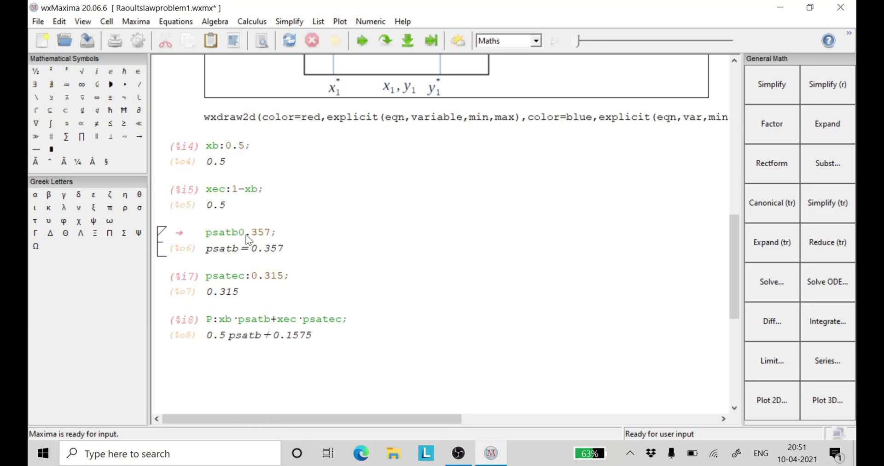
pyautogui.write(':')
pyautogui.hotkey('shift', 'Return')
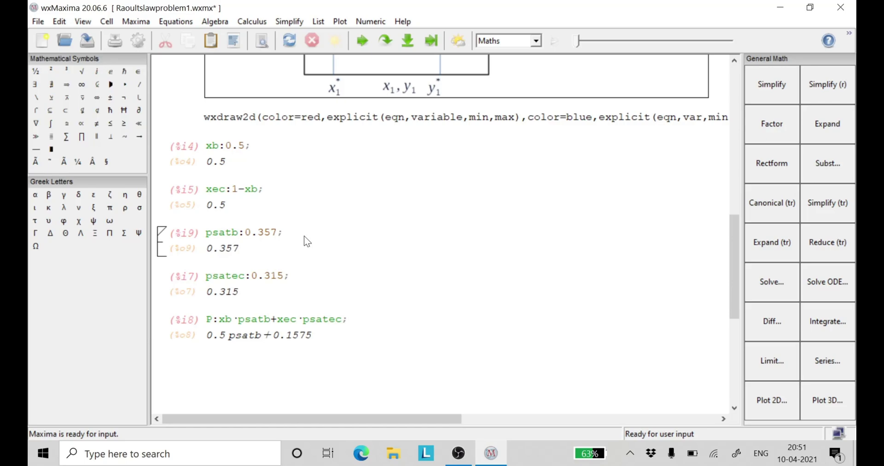
# Re-evaluate the psatec assignment and recompute P, which now gives 0.336
pyautogui.click(310, 275)
pyautogui.hotkey('shift', 'Return')
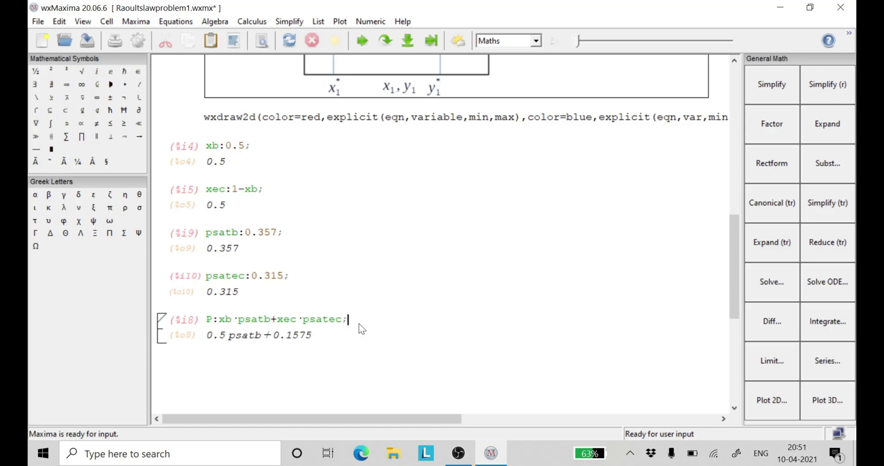
pyautogui.hotkey('shift', 'Return')
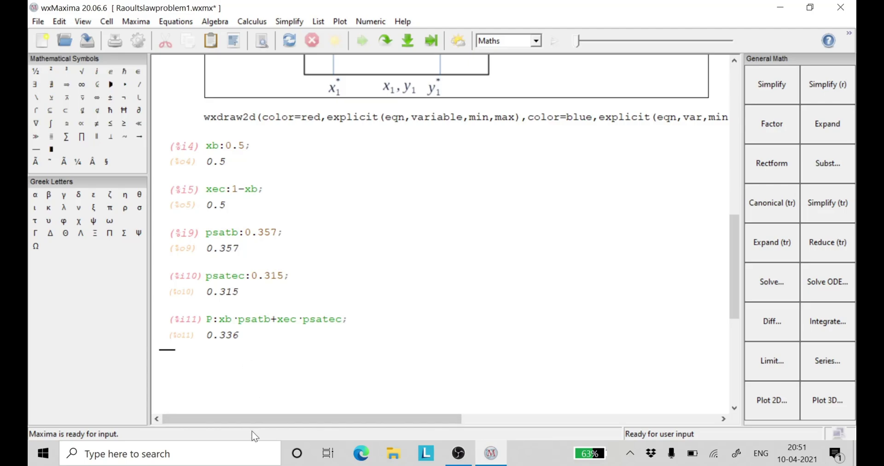
pyautogui.scroll(2, 299, 167)
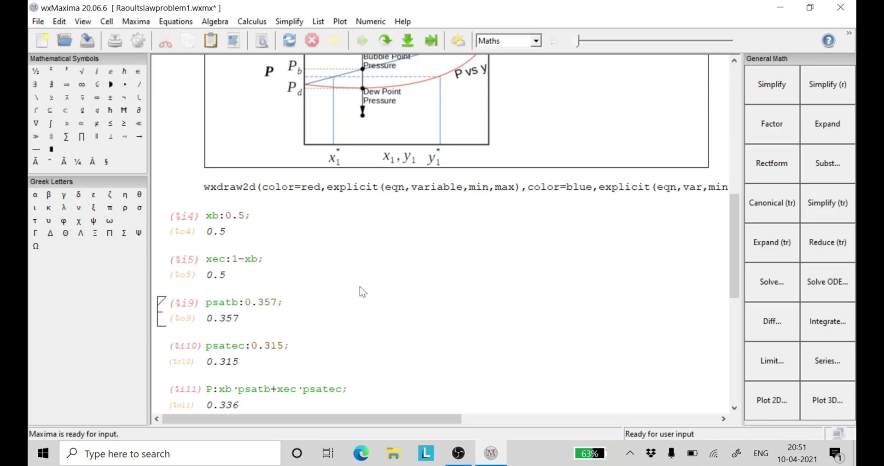
pyautogui.scroll(-3, 359, 286)
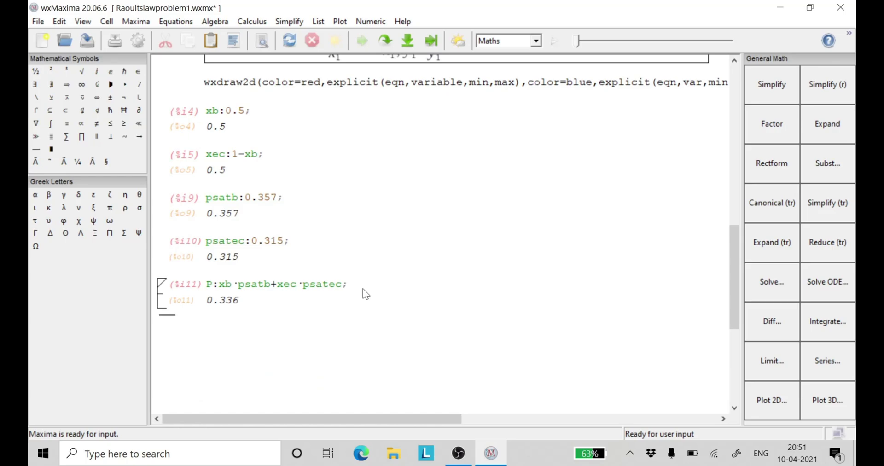
# Run Cell > Evaluate All Visible Cells, then begin a new cell with xb=P*yb/pas
pyautogui.click(106, 22)
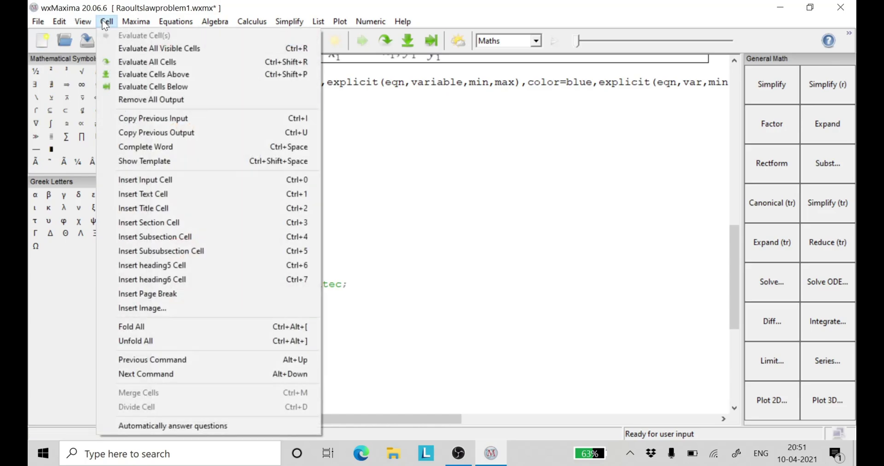
pyautogui.click(136, 50)
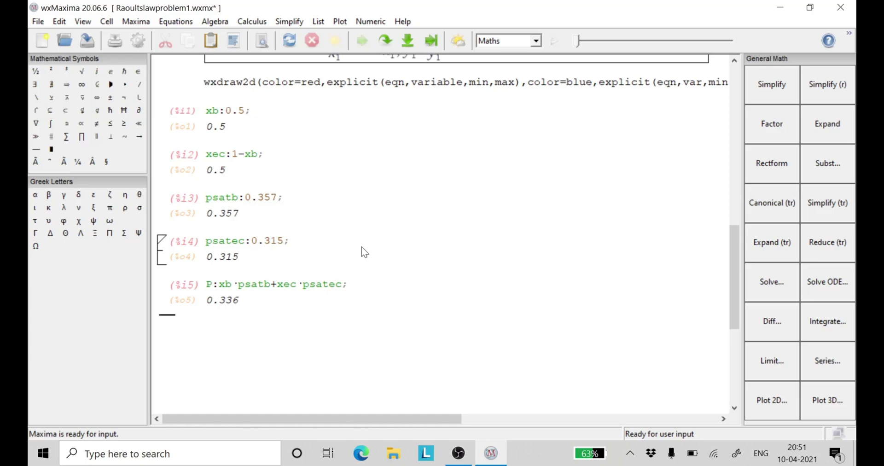
pyautogui.write('xb')
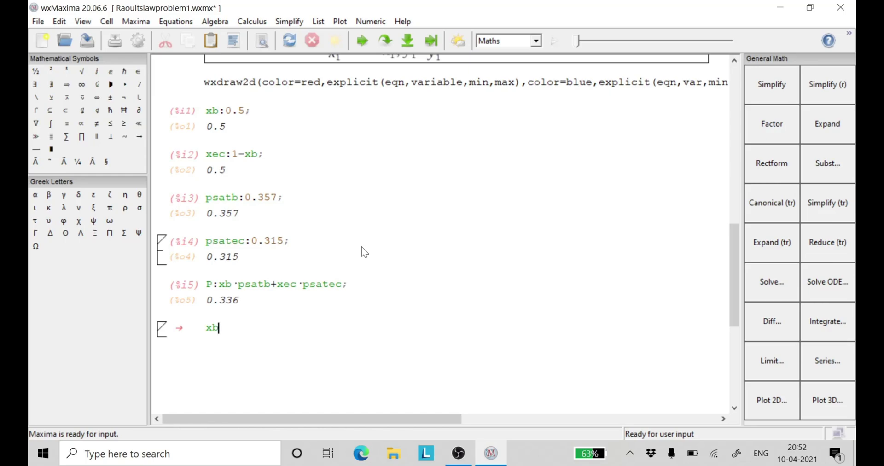
pyautogui.write('=')
pyautogui.write('P')
pyautogui.write('*yb')
pyautogui.write('/pas')
# Try out xb and mole-fraction sum formulas in the new cell, then erase them
pyautogui.press('BackSpace')
pyautogui.press('BackSpace')
pyautogui.write('satb')
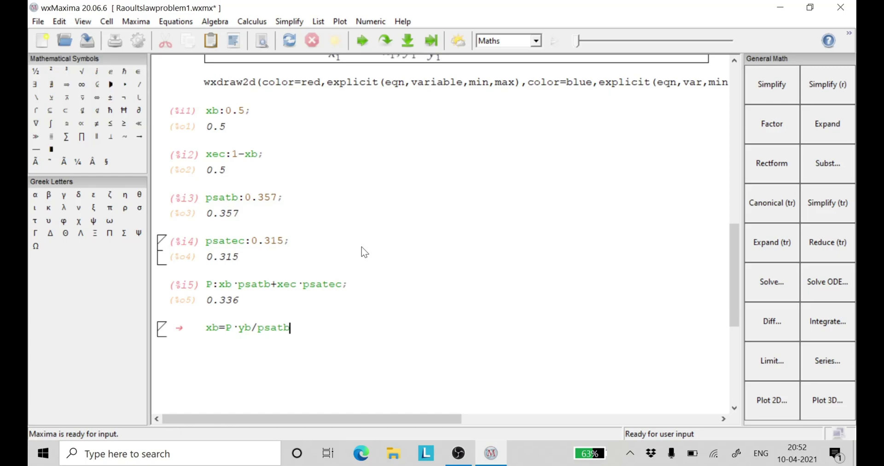
pyautogui.press('BackSpace')
pyautogui.press('BackSpace')
pyautogui.press('BackSpace')
pyautogui.press('BackSpace')
pyautogui.press('BackSpace')
pyautogui.press('BackSpace')
pyautogui.press('BackSpace')
pyautogui.press('BackSpace')
pyautogui.press('BackSpace')
pyautogui.press('BackSpace')
pyautogui.press('BackSpace')
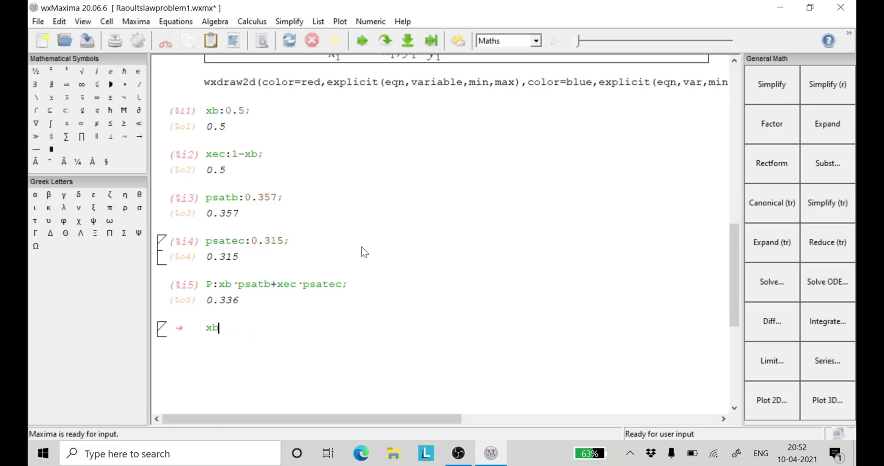
pyautogui.write('+xec=1')
pyautogui.press('BackSpace')
pyautogui.press('BackSpace')
pyautogui.press('BackSpace')
pyautogui.press('BackSpace')
pyautogui.press('BackSpace')
pyautogui.press('BackSpace')
pyautogui.press('BackSpace')
pyautogui.press('BackSpace')
pyautogui.write('1=P')
pyautogui.press('BackSpace')
pyautogui.press('BackSpace')
pyautogui.press('BackSpace')
pyautogui.press('BackSpace')
# Assign yb:0.5 and yec:1-yb, each evaluating to 0.5
pyautogui.write('yb:0.5')
pyautogui.hotkey('shift', 'Return')
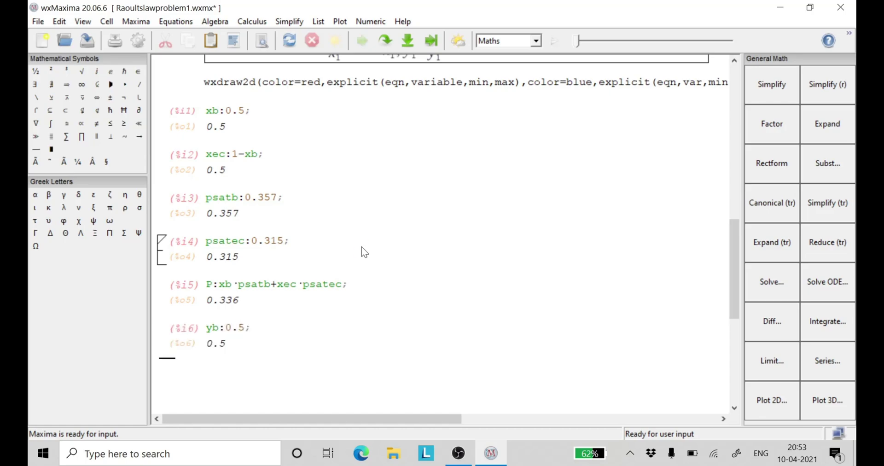
pyautogui.write('yec:')
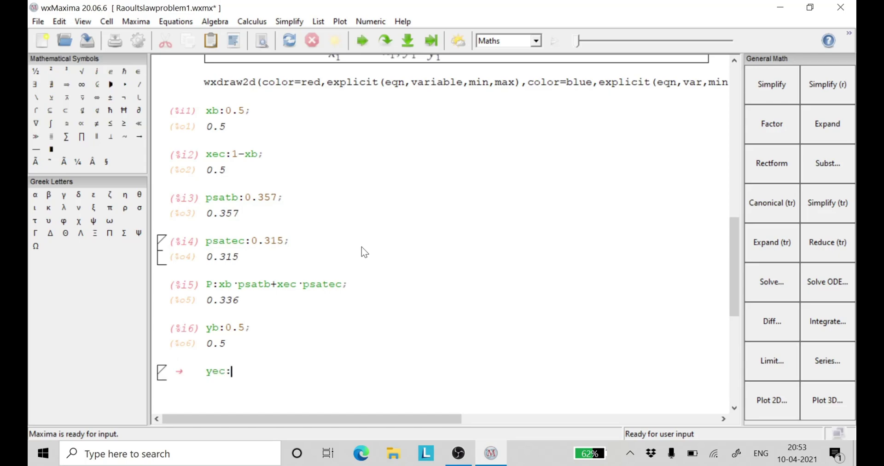
pyautogui.write('0.5')
pyautogui.press('BackSpace')
pyautogui.press('BackSpace')
pyautogui.press('BackSpace')
pyautogui.write('1-yb')
pyautogui.hotkey('shift', 'Return')
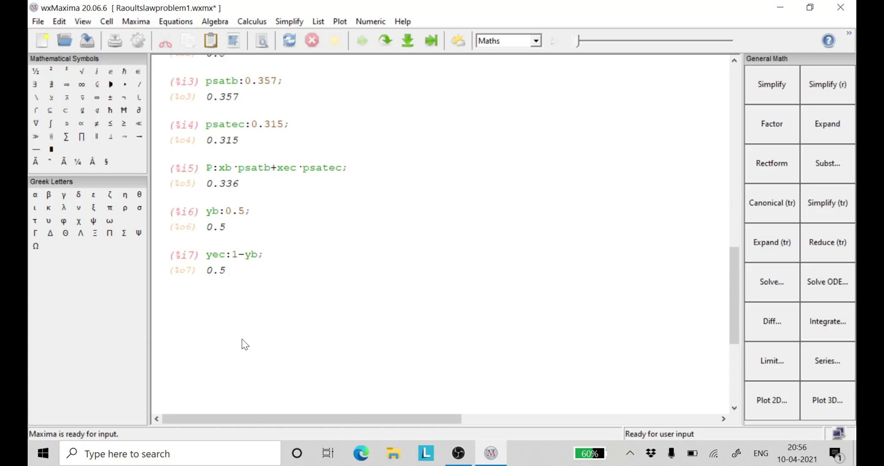
# Enter and evaluate the dew-point equation 1=Pd*yb/psatb+Pd*yec/psatec
pyautogui.write('1')
pyautogui.write('=P')
pyautogui.write('d')
pyautogui.write('*y')
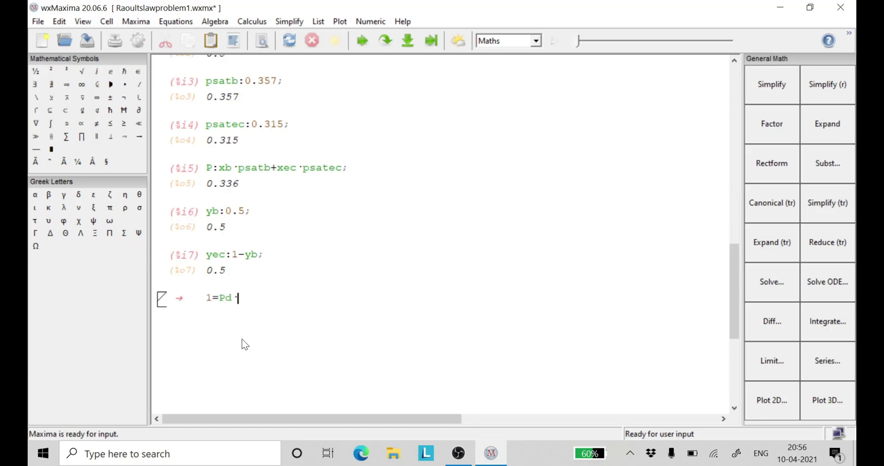
pyautogui.write('b')
pyautogui.press('BackSpace')
pyautogui.write('b/pas')
pyautogui.press('BackSpace')
pyautogui.press('BackSpace')
pyautogui.write('satb')
pyautogui.write(' +')
pyautogui.write('P')
pyautogui.write('d*')
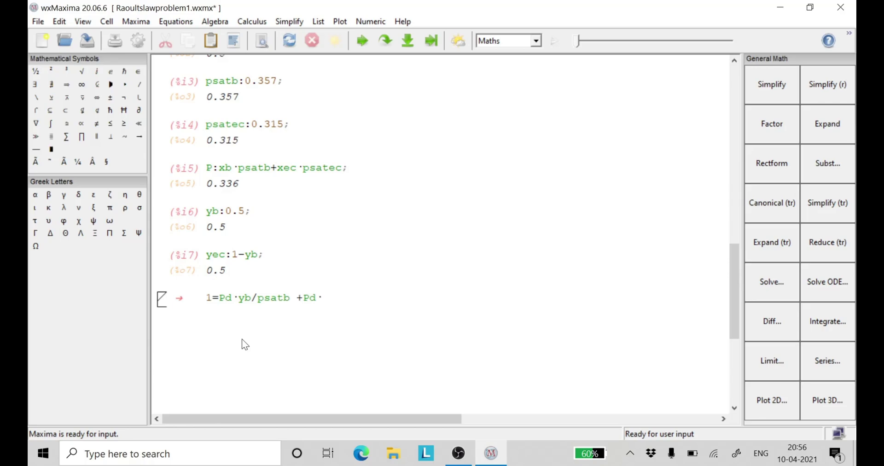
pyautogui.write('yec/pas')
pyautogui.press('BackSpace')
pyautogui.press('BackSpace')
pyautogui.write('satec')
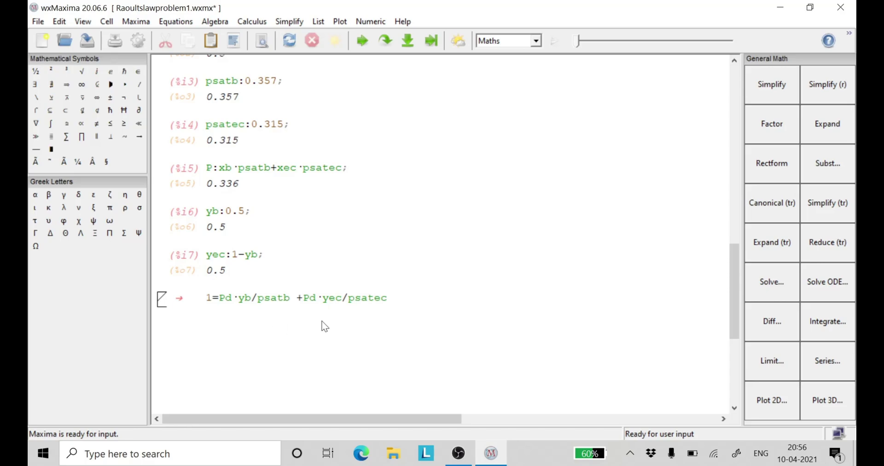
pyautogui.write(';')
pyautogui.hotkey('shift', 'Return')
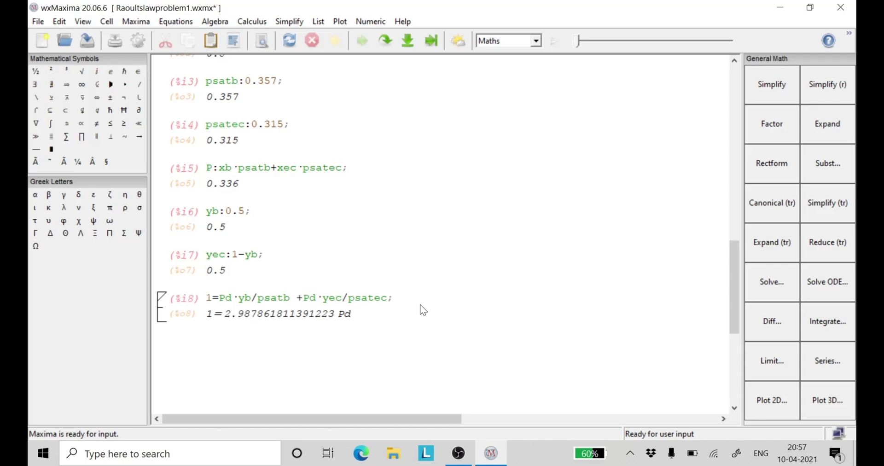
# Solve the equation for Pd with float(solve(%,Pd)), giving Pd = 0.3346875
pyautogui.write('solve')
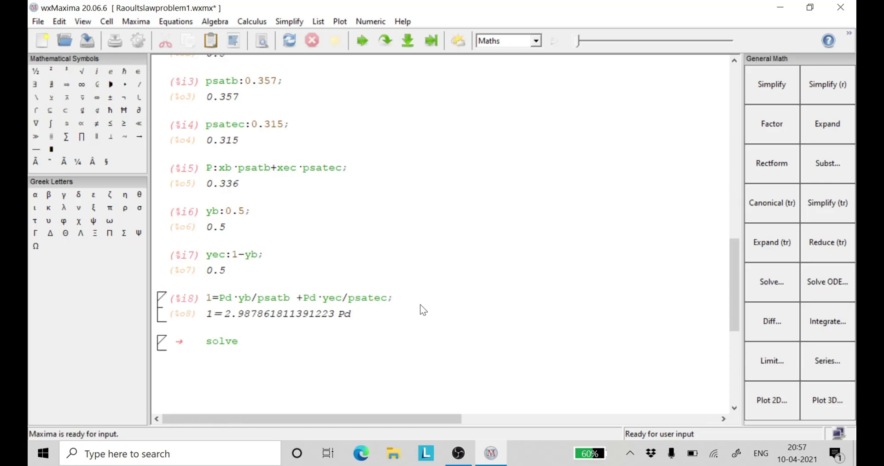
pyautogui.write('(%,P')
pyautogui.write('d')
pyautogui.hotkey('shift', 'Return')
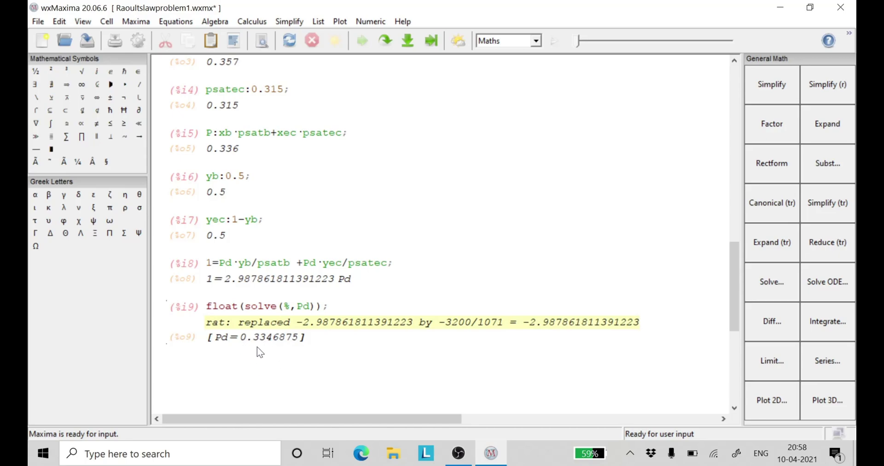
pyautogui.scroll(3, 256, 347)
pyautogui.scroll(7, 258, 347)
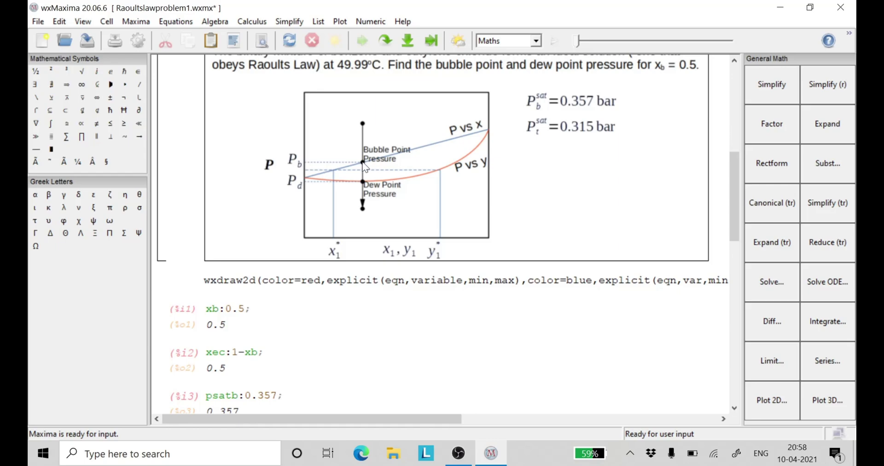
pyautogui.scroll(-5, 304, 283)
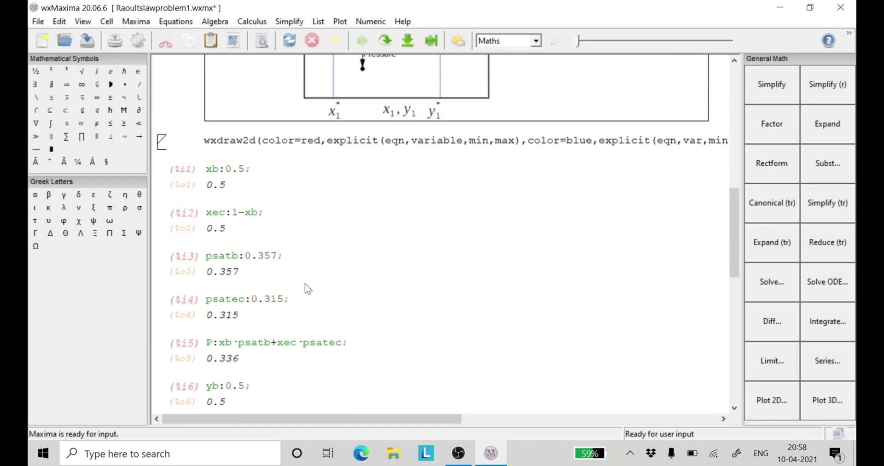
pyautogui.scroll(2, 257, 336)
pyautogui.scroll(-3, 258, 331)
pyautogui.scroll(6, 261, 327)
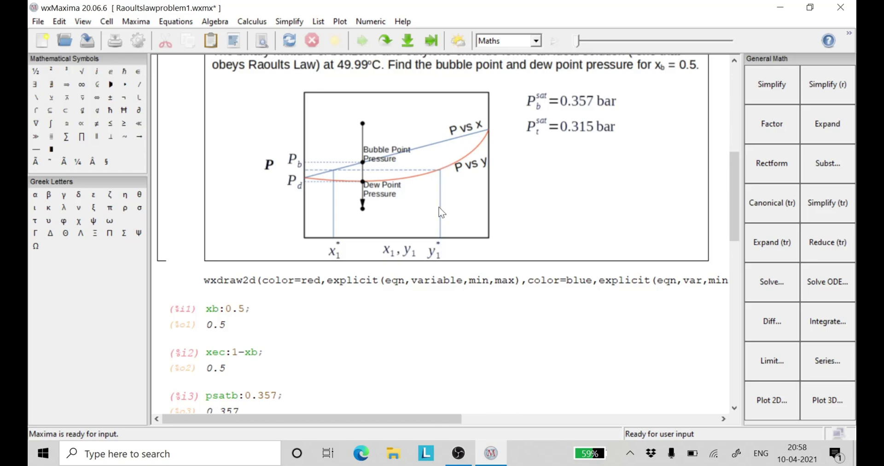
pyautogui.scroll(-2, 442, 212)
pyautogui.scroll(-13, 441, 212)
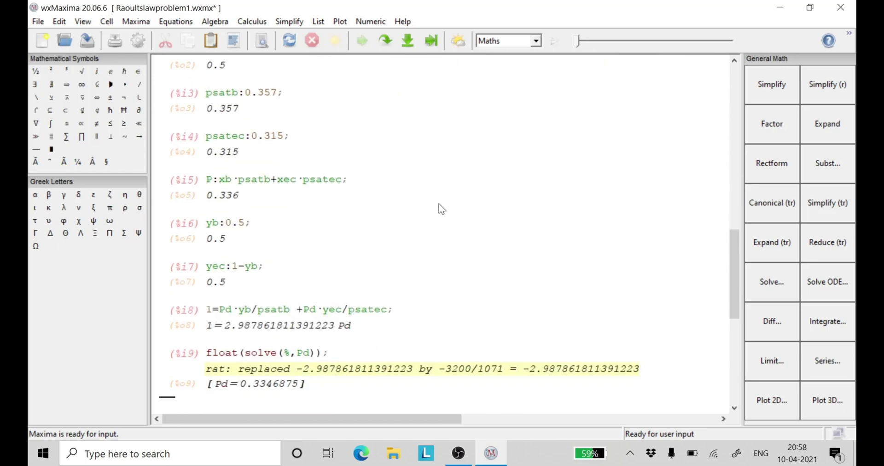
pyautogui.scroll(3, 366, 267)
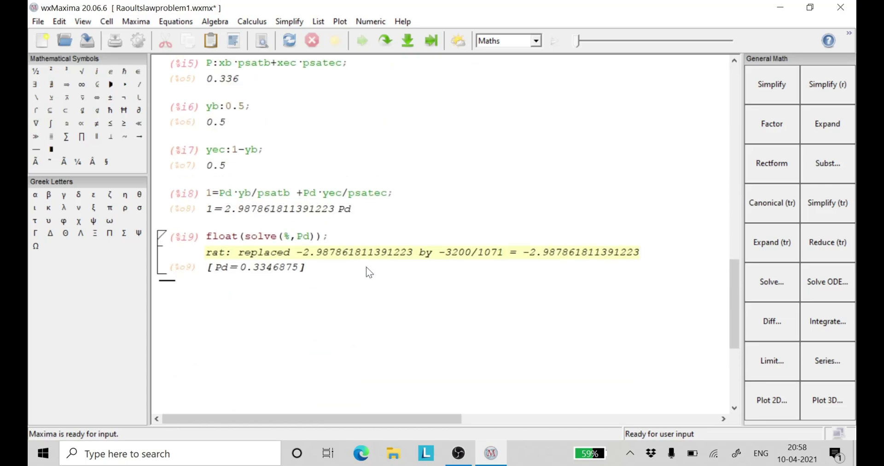
pyautogui.scroll(7, 271, 290)
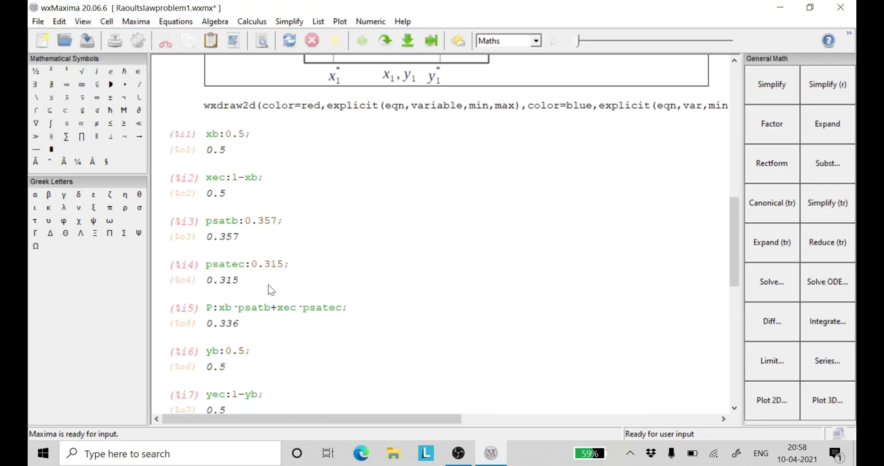